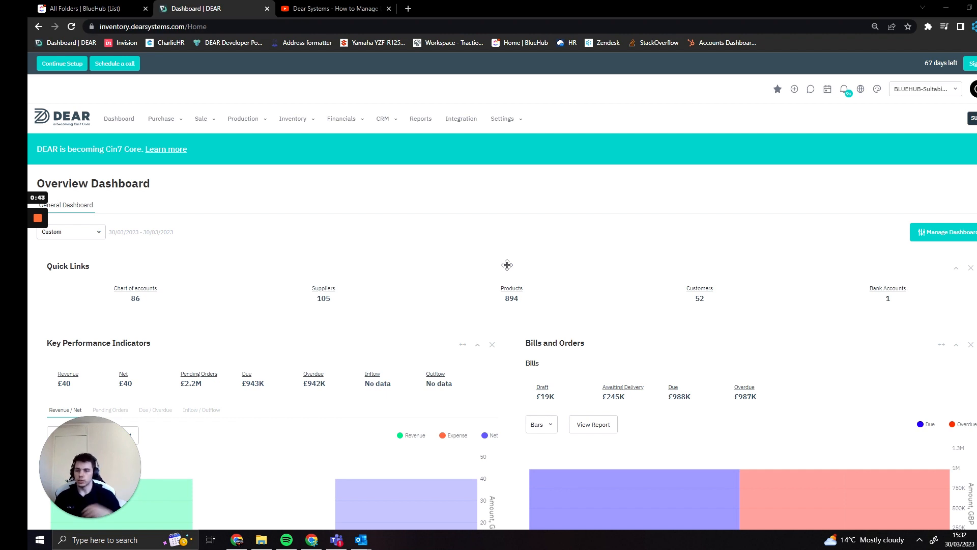
Start a new inventory write-off.
click(312, 122)
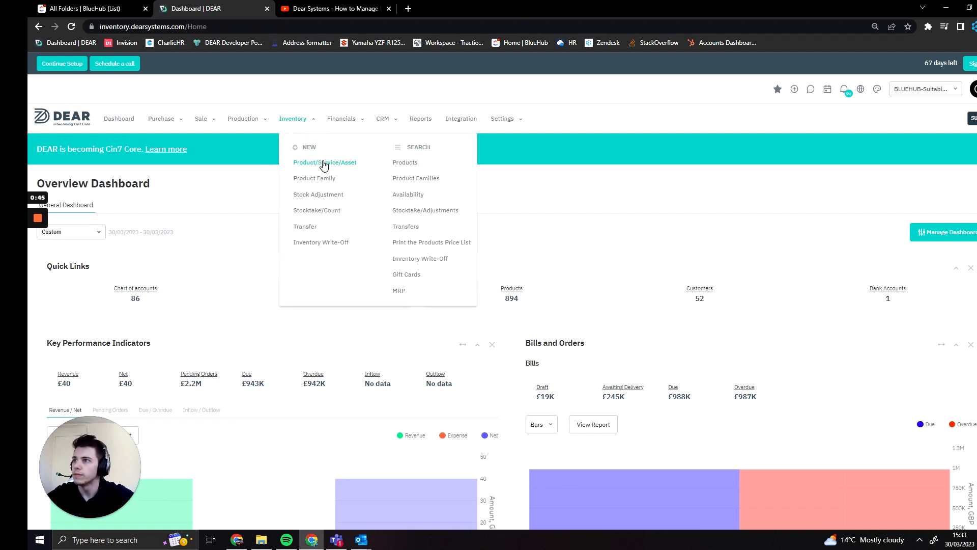
click(330, 243)
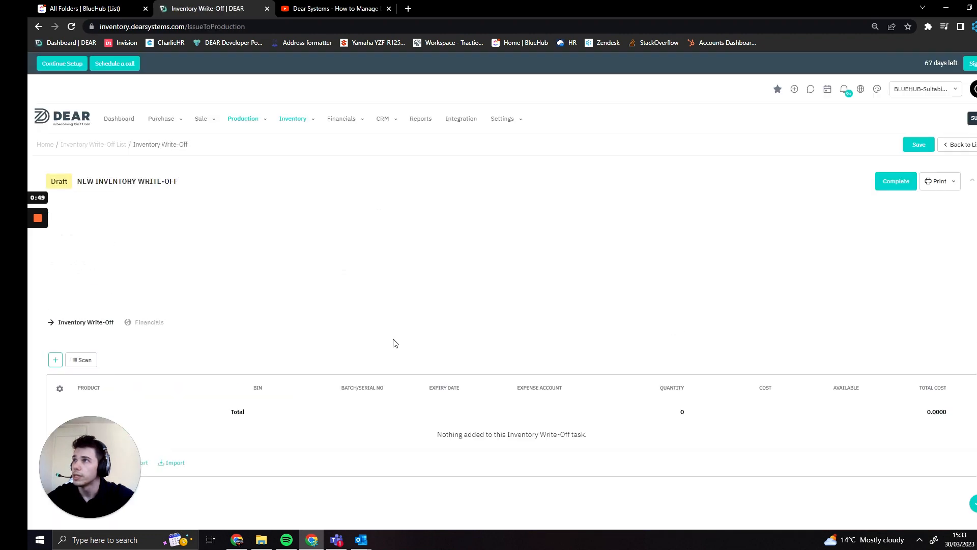
Set the write-off location to Factory.
click(343, 220)
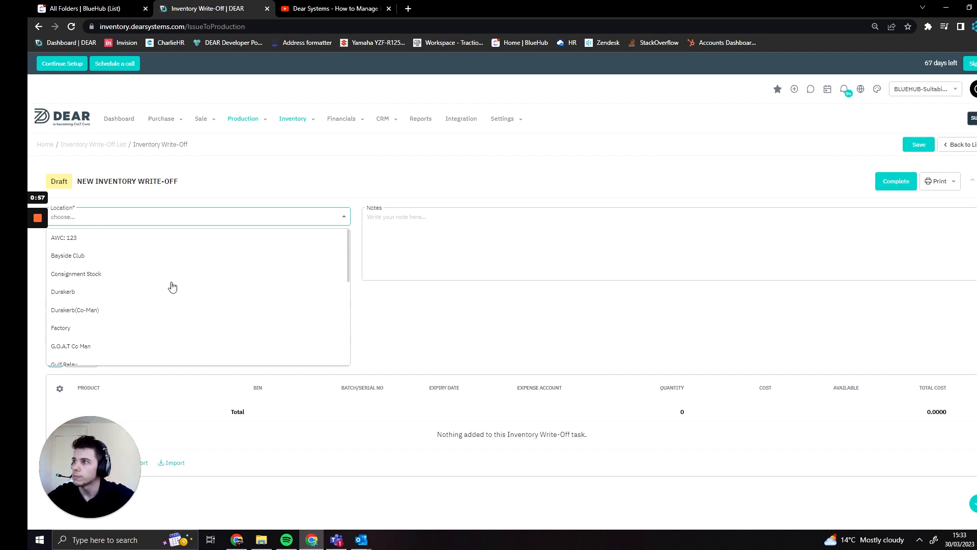
scroll(168, 284, down, 1)
scroll(168, 284, up, 1)
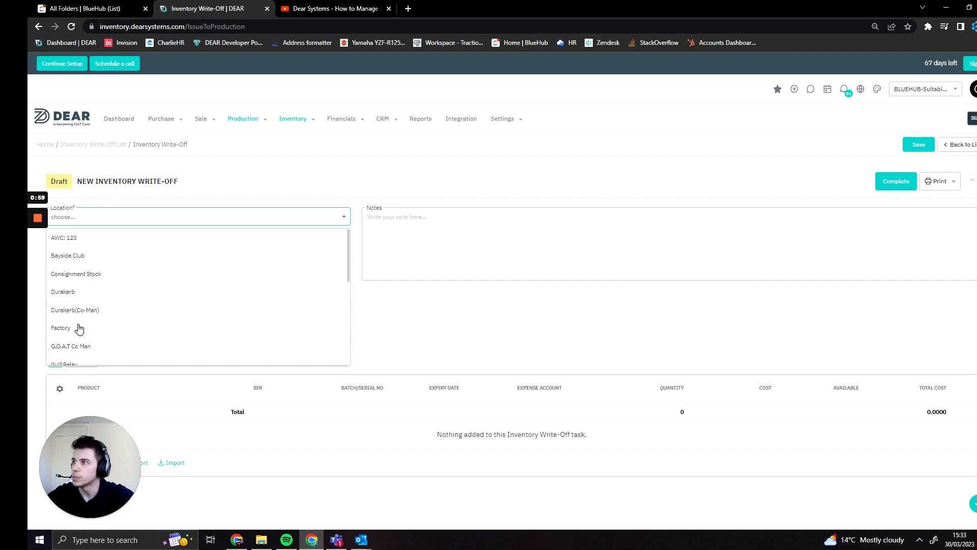
click(77, 328)
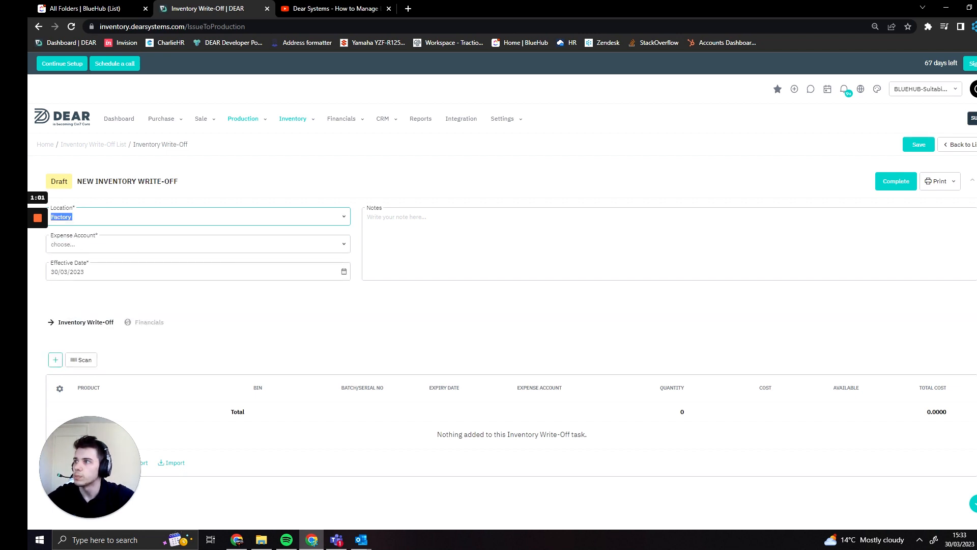
Set the expense account to 310: Cost of Goods Sold.
click(353, 301)
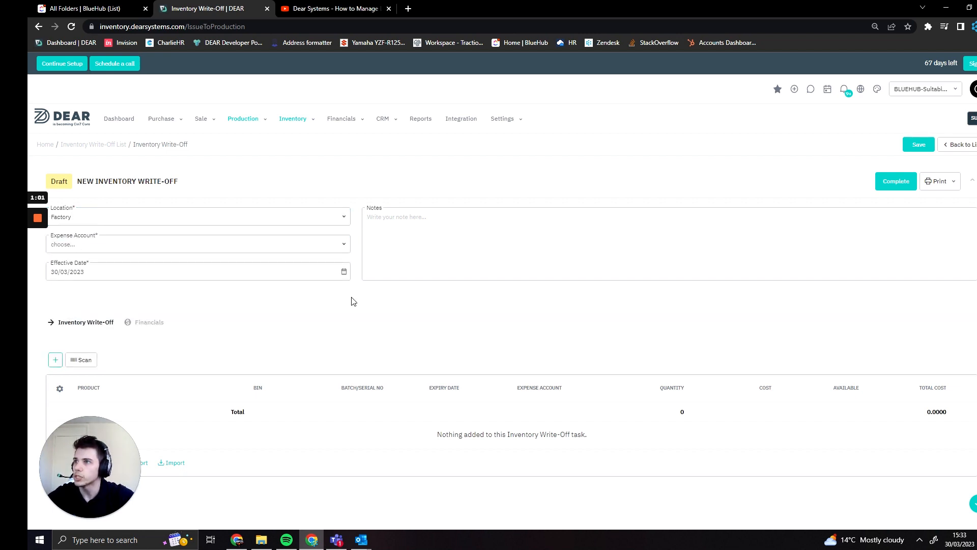
click(344, 251)
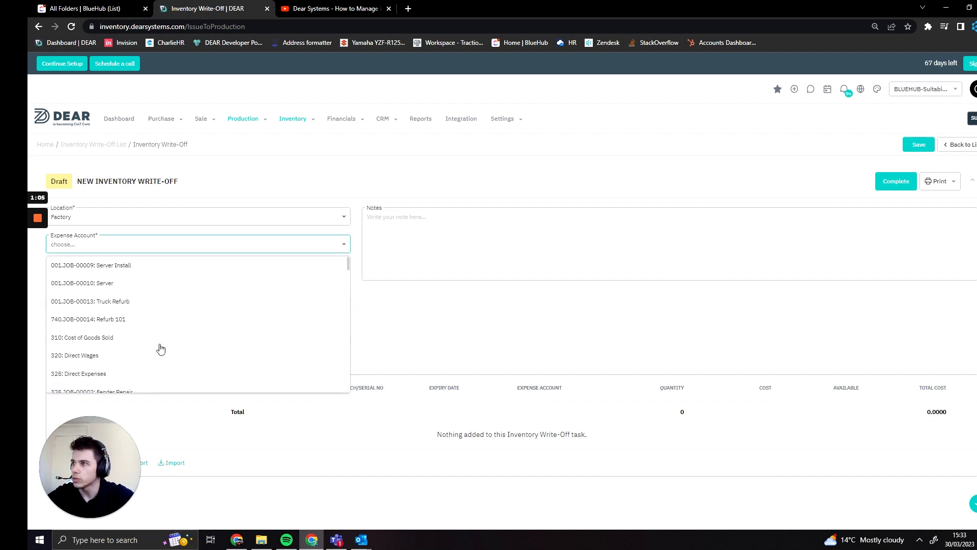
click(146, 345)
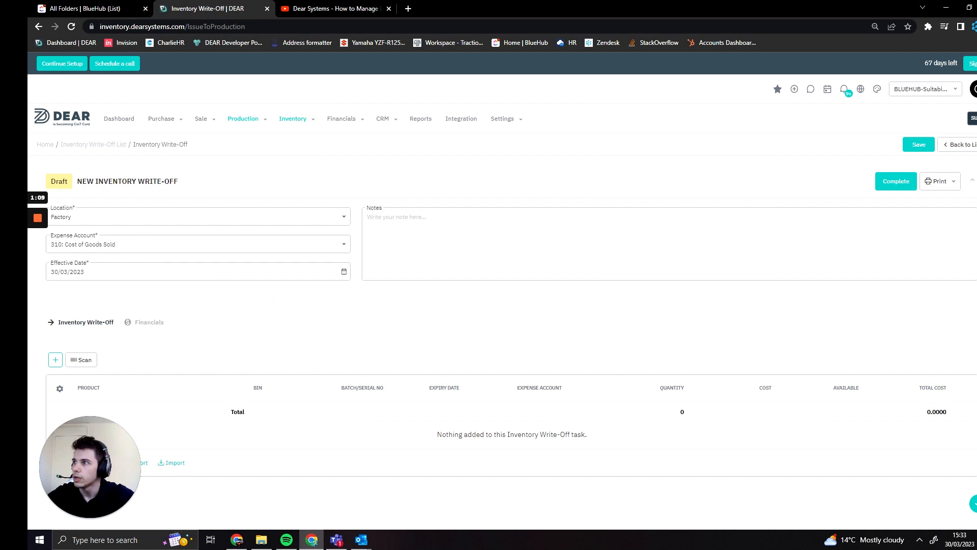
Add a line for the Light (Red) Innermost Asteria Move Lamp product at Factory.
scroll(154, 363, down, 1)
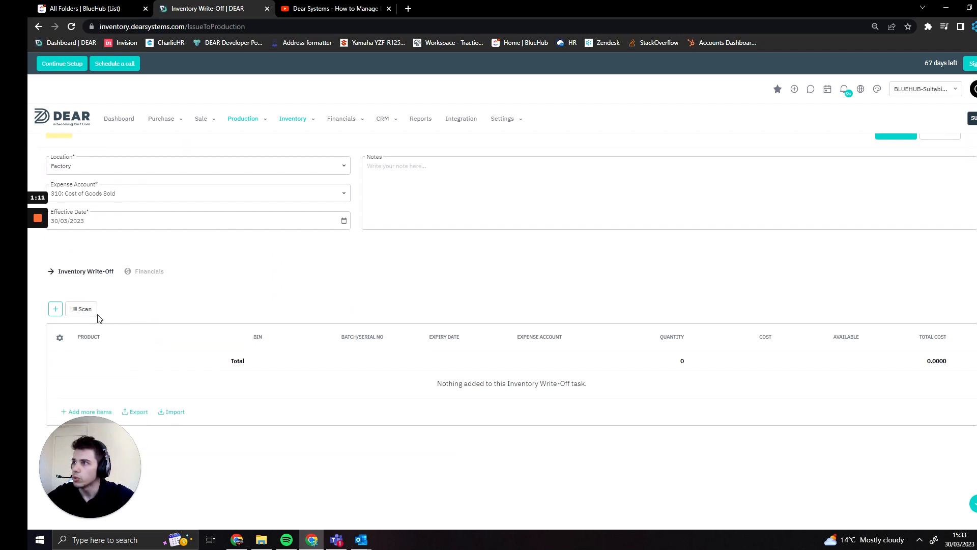
click(55, 309)
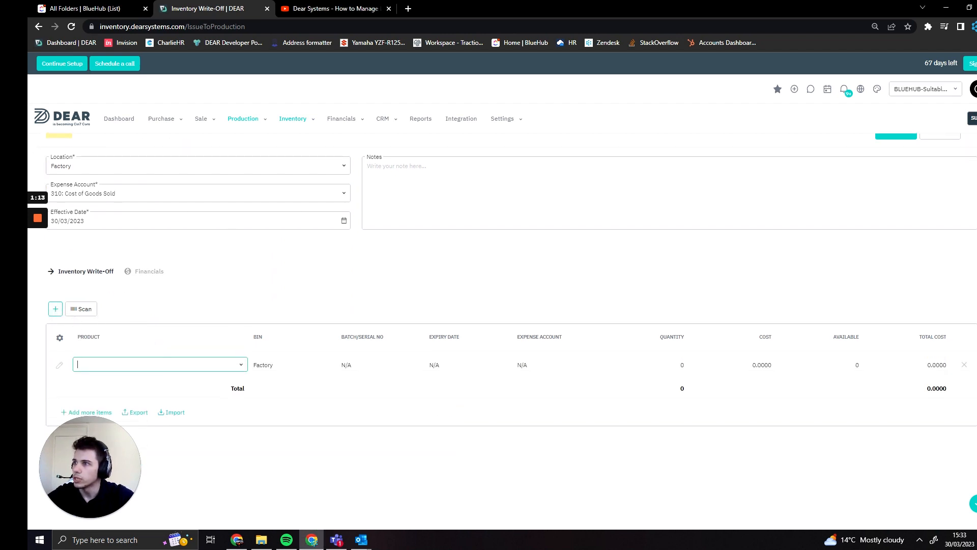
text(Light (Red))
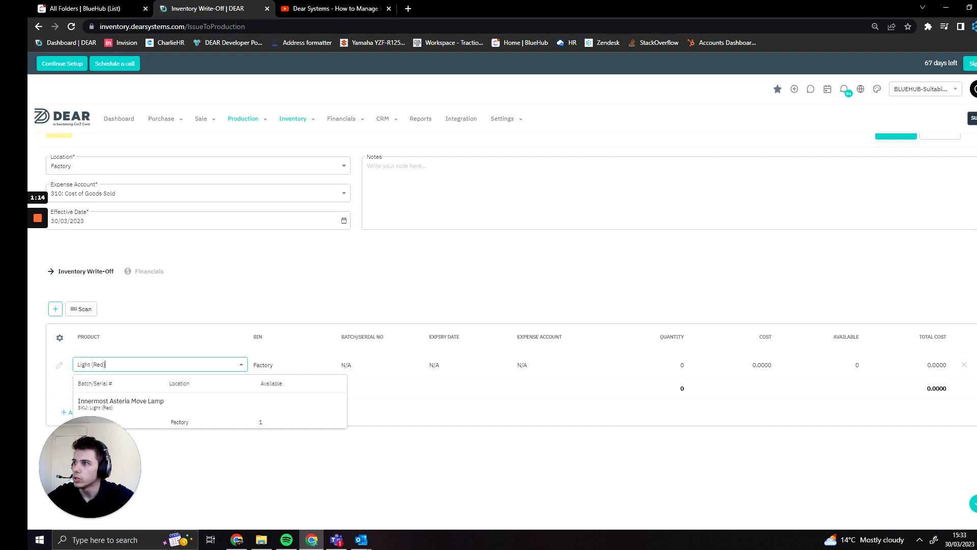
click(219, 420)
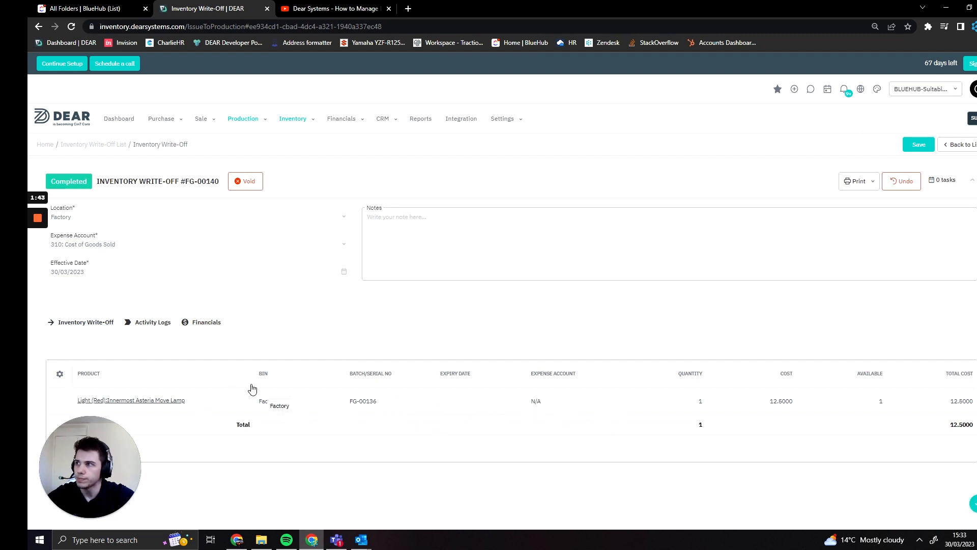
Open the write-off's financials and go to distributing its expenses.
click(206, 323)
scroll(209, 390, down, 2)
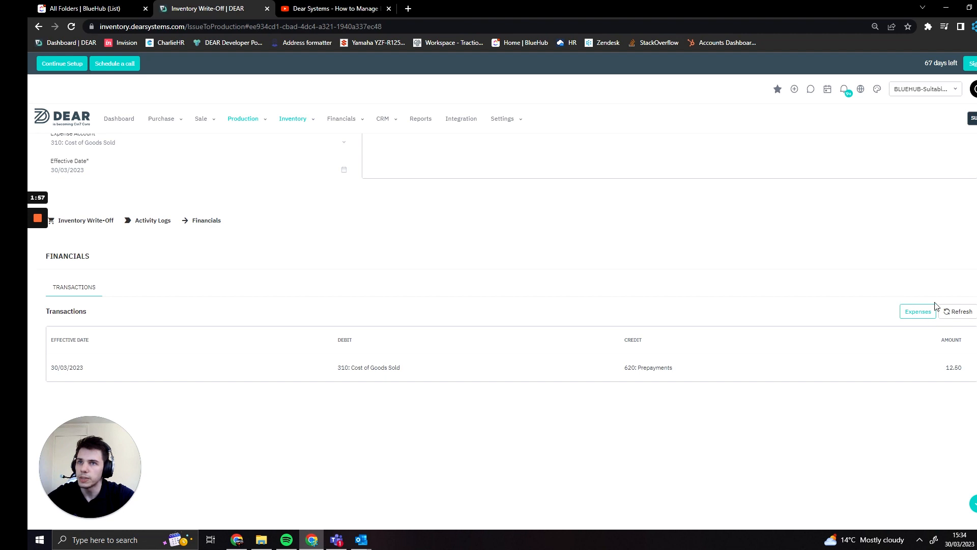
click(919, 313)
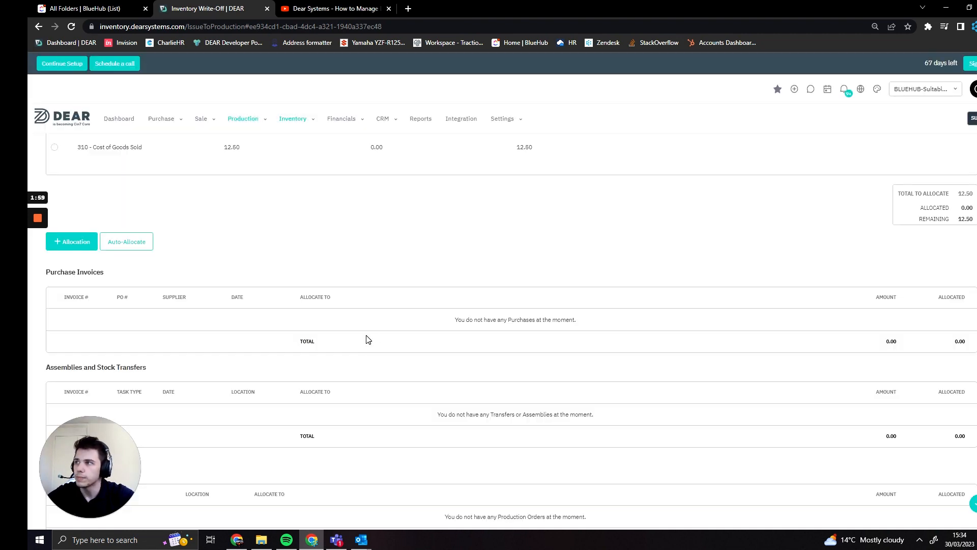
Select the 310 - Cost of Goods Sold expense and add a purchase invoice allocation row.
scroll(382, 331, up, 2)
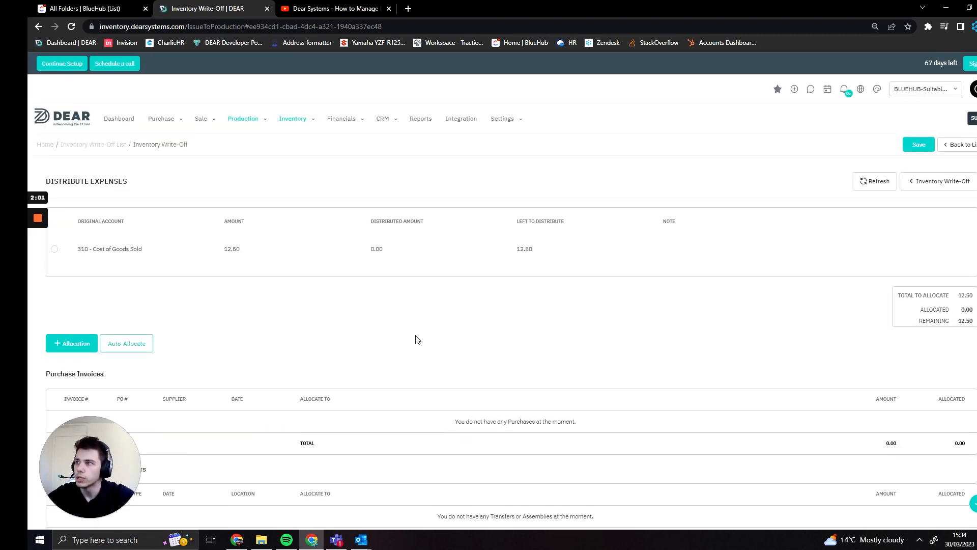
click(56, 249)
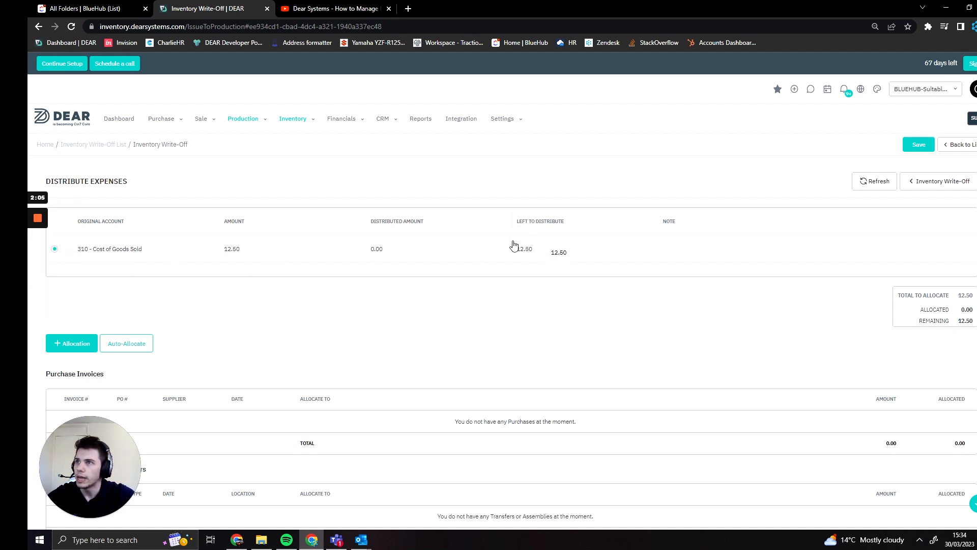
scroll(323, 321, down, 2)
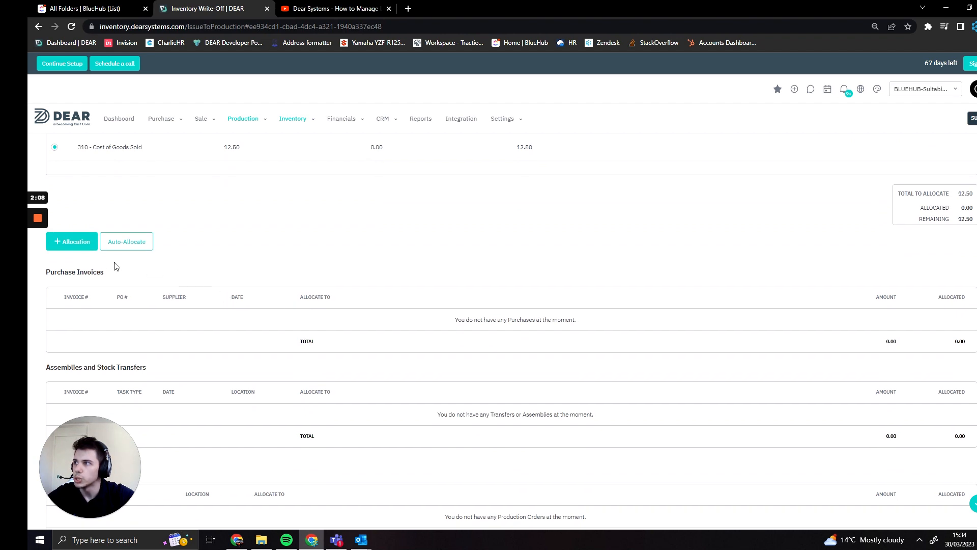
click(65, 246)
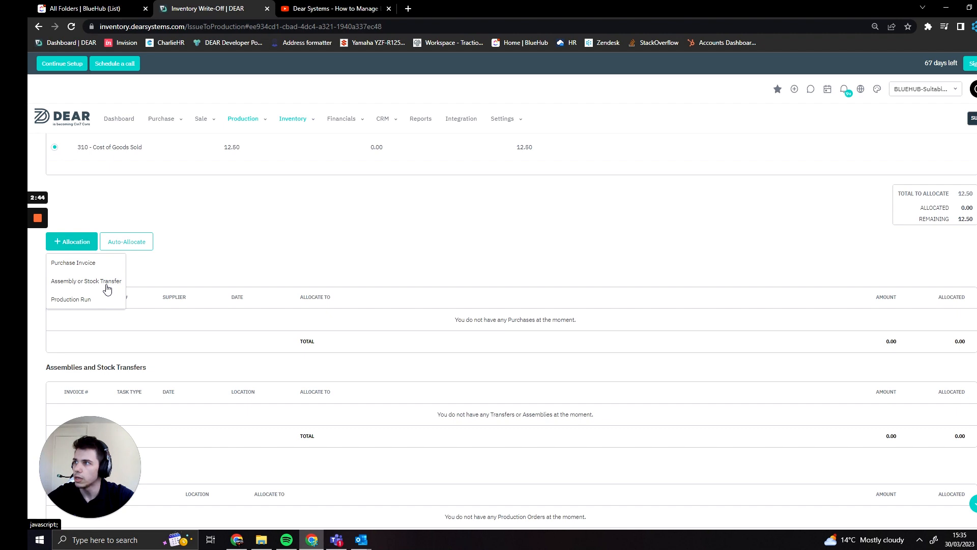
click(98, 264)
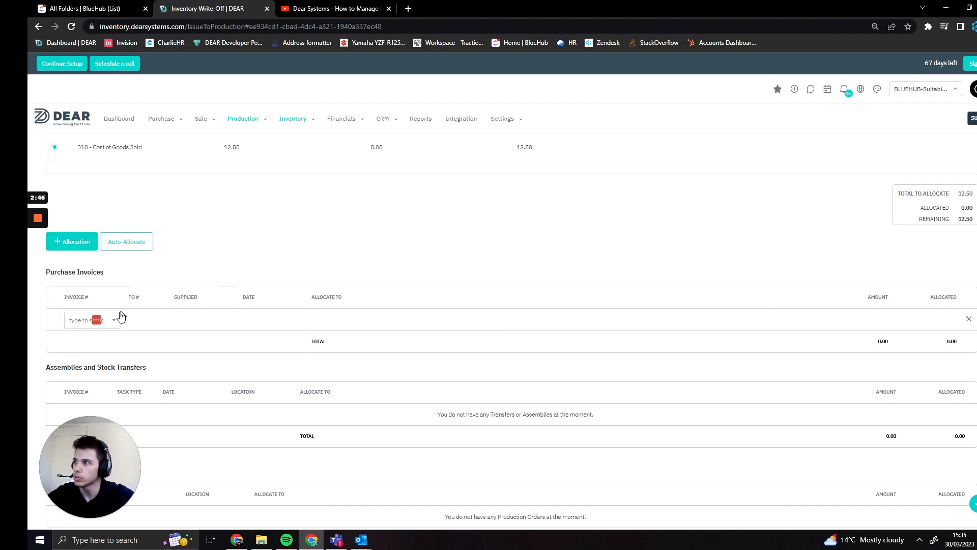
Choose invoice 00001 for PO-00542 from A & J FASTENERS in the allocation row.
click(113, 323)
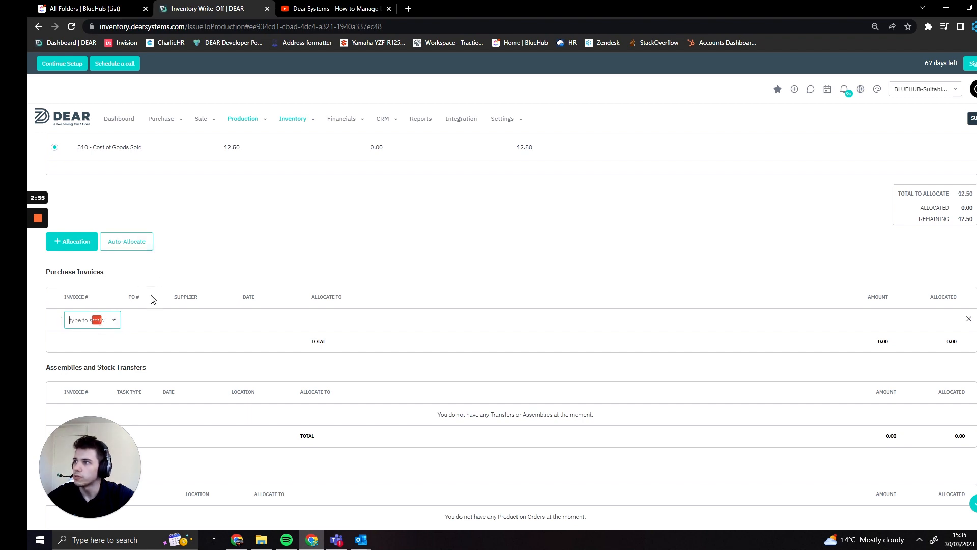
mouse_move(49, 214)
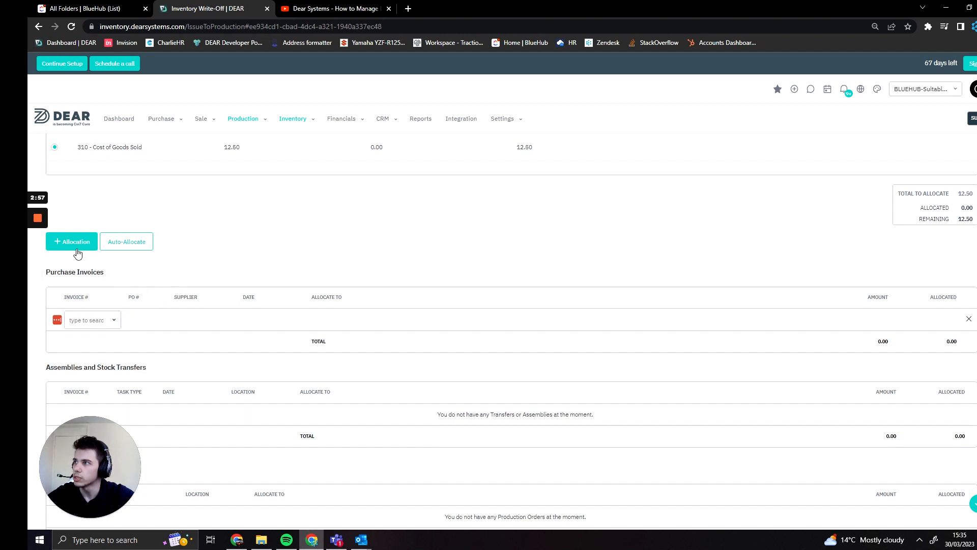
click(38, 259)
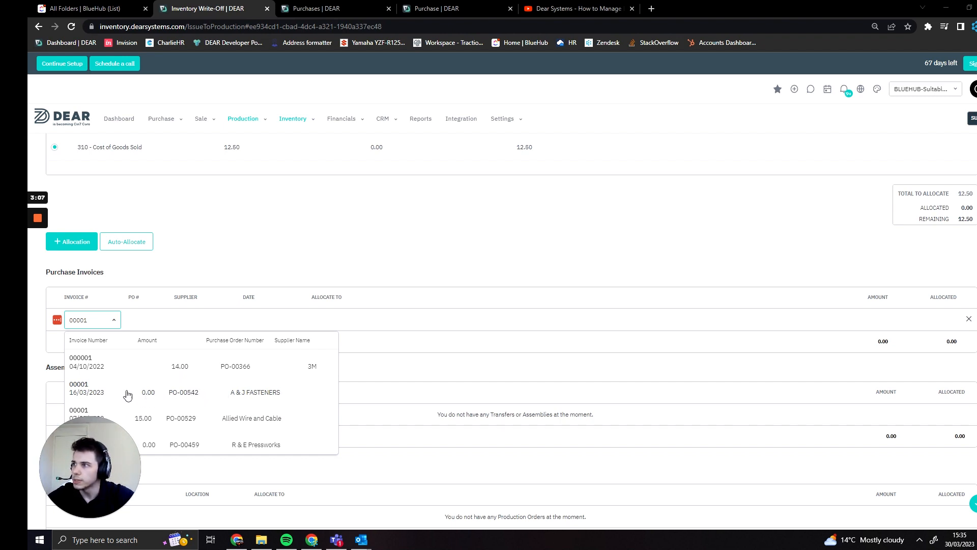
click(172, 392)
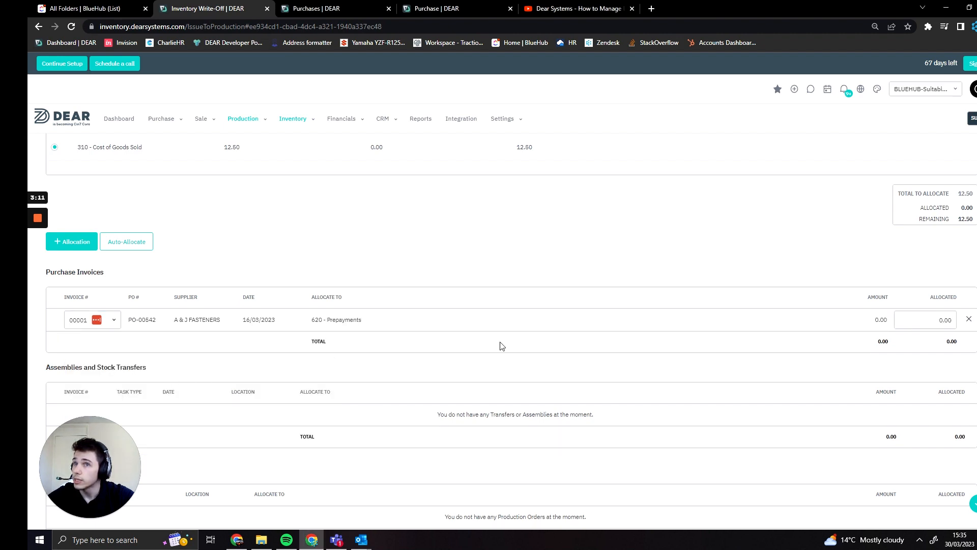
Add a second purchase invoice allocation for invoice 000001 on PO-00366 from 3M.
click(84, 246)
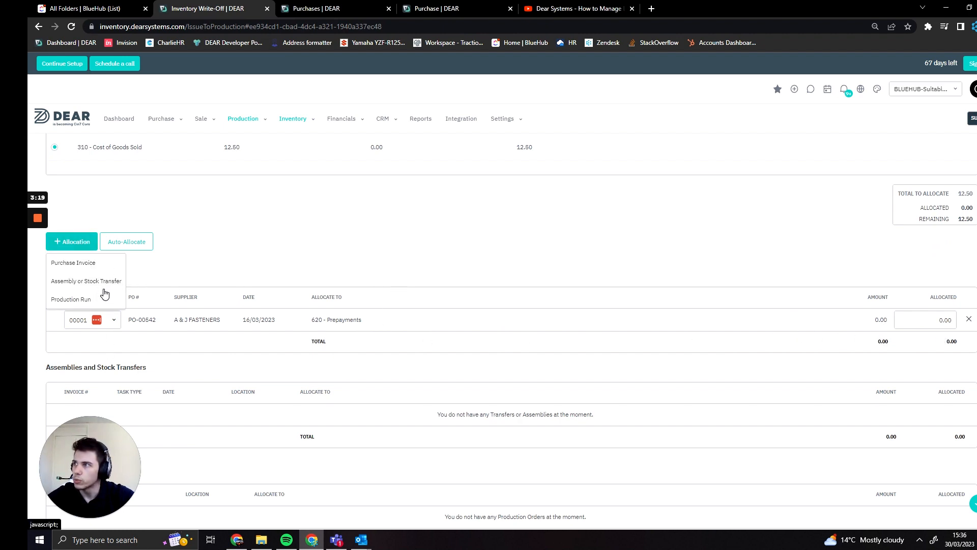
click(80, 262)
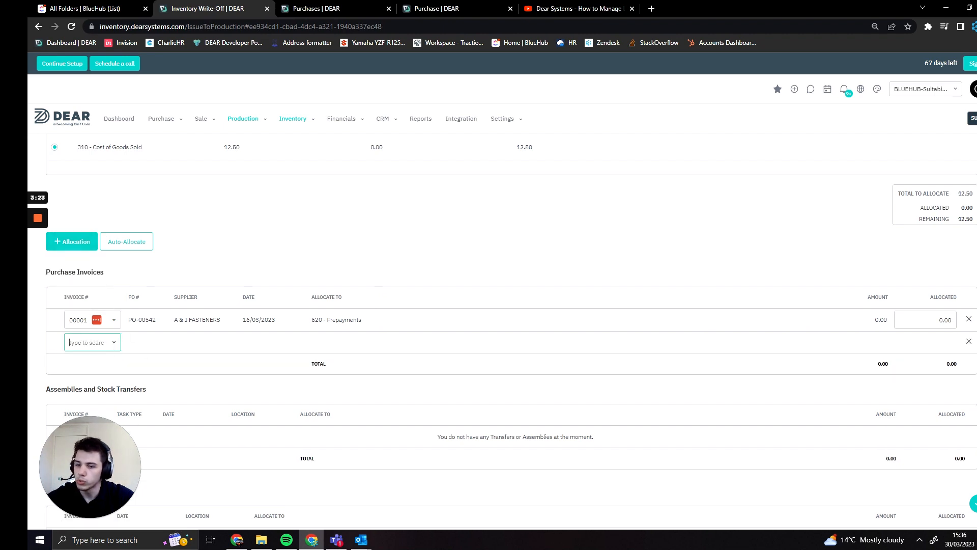
text(00001)
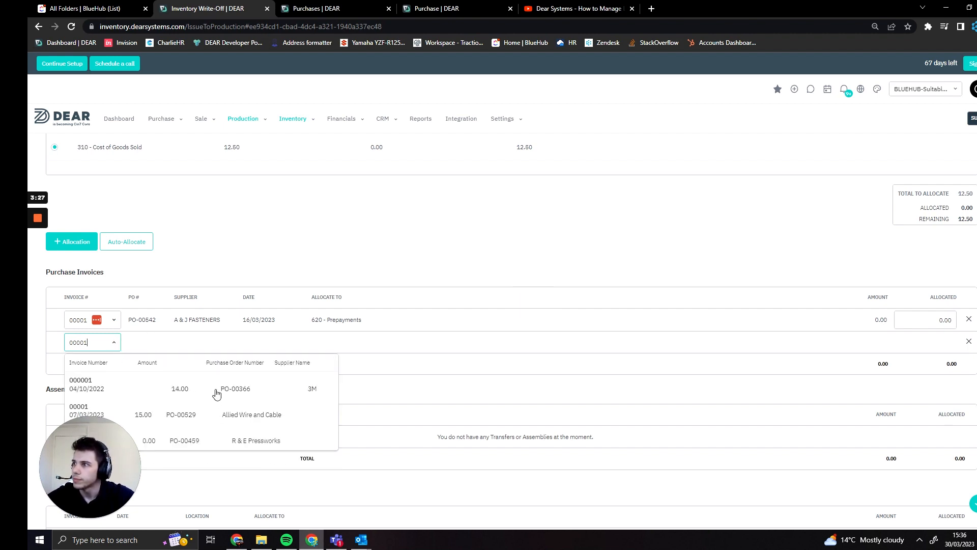
click(286, 385)
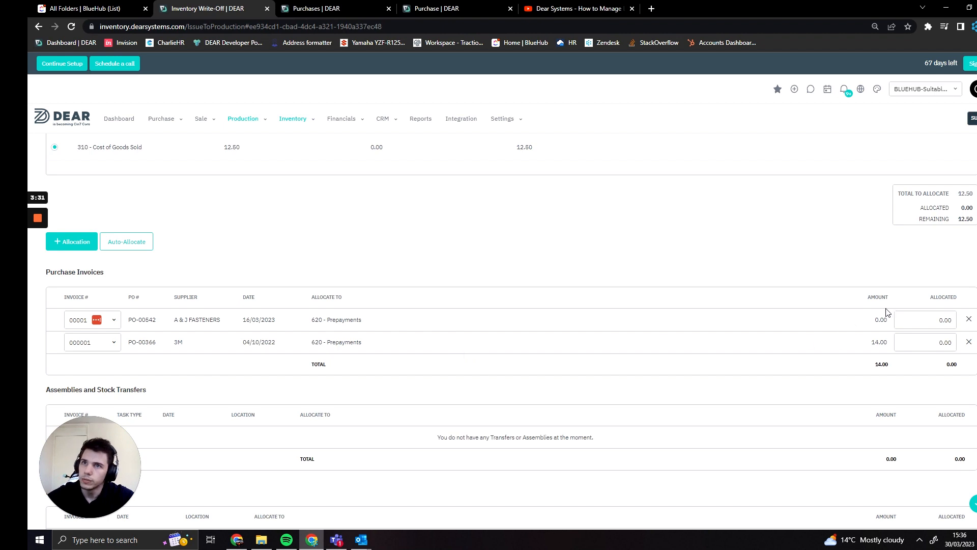
Allocate 6.50 to the PO-00542 invoice and 6.00 to the PO-00366 invoice.
click(925, 319)
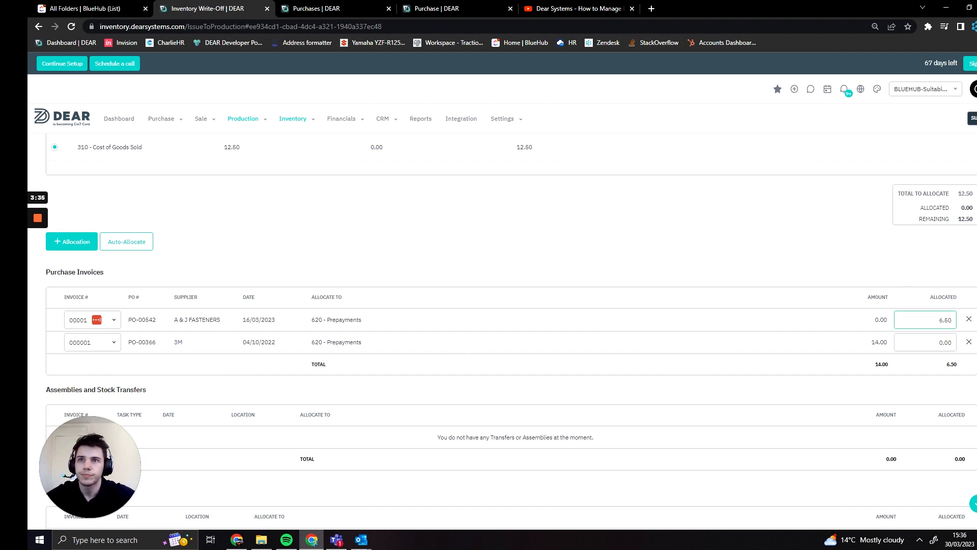
key(Tab)
text(6)
click(909, 264)
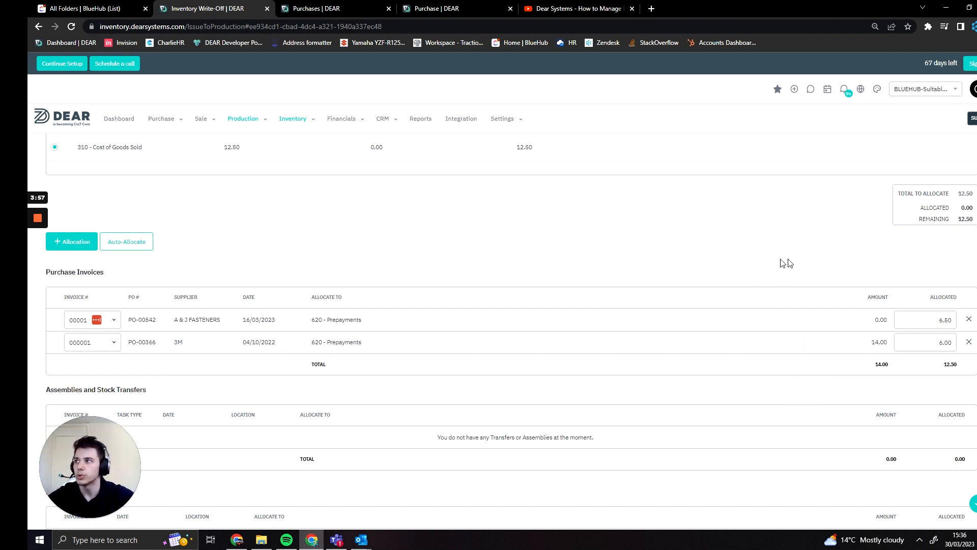
Save the expense allocation.
scroll(738, 356, down, 2)
scroll(744, 387, up, 4)
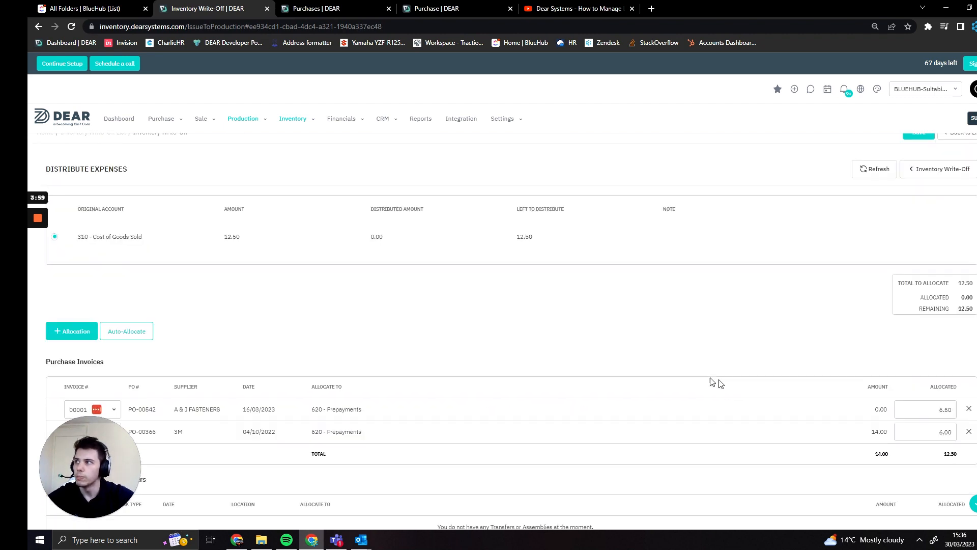
scroll(446, 337, down, 1)
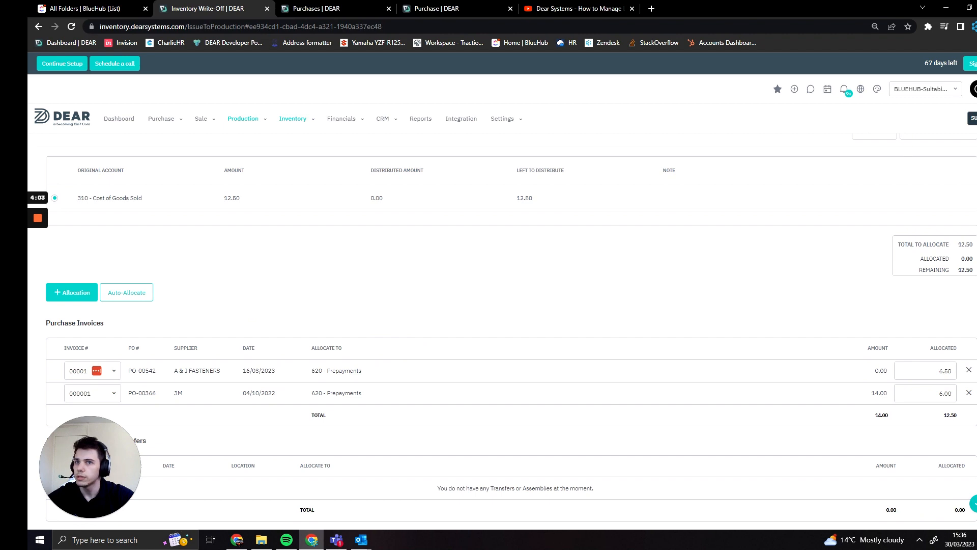
click(975, 503)
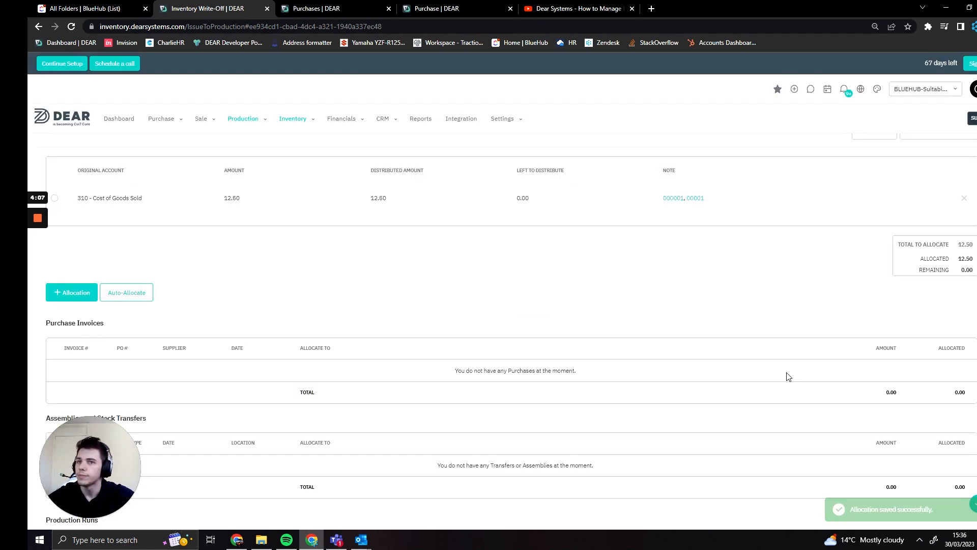
Open the linked purchase PO-00366 from the note and view its manual journals.
scroll(519, 333, up, 1)
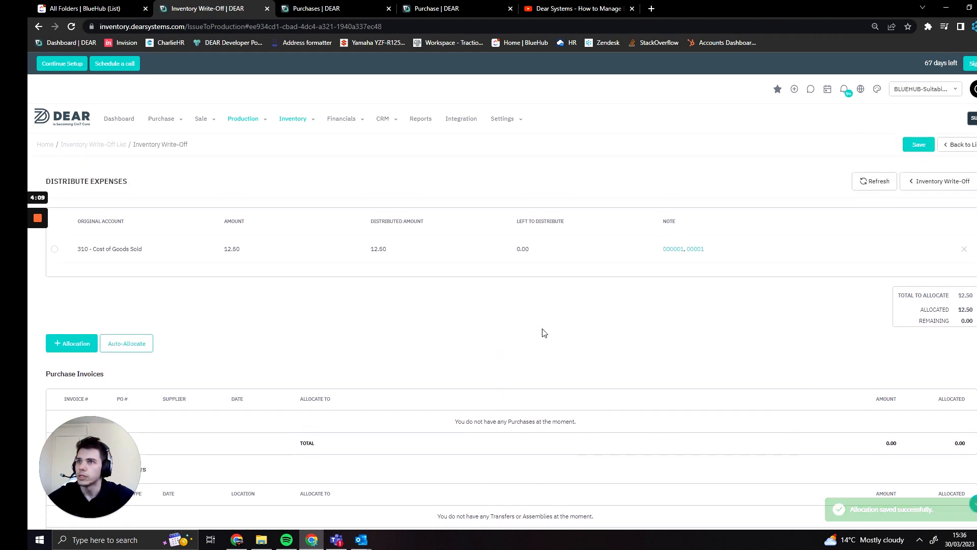
click(674, 250)
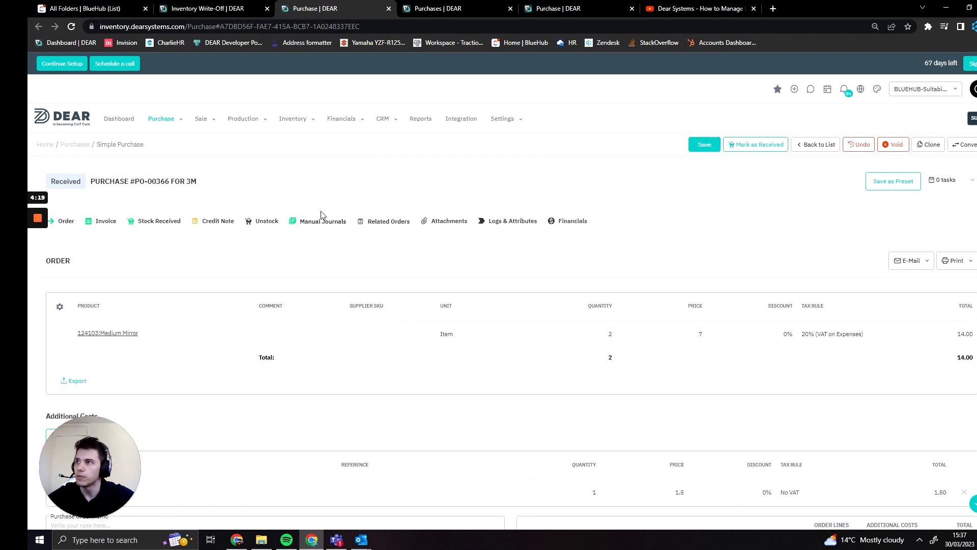
click(322, 219)
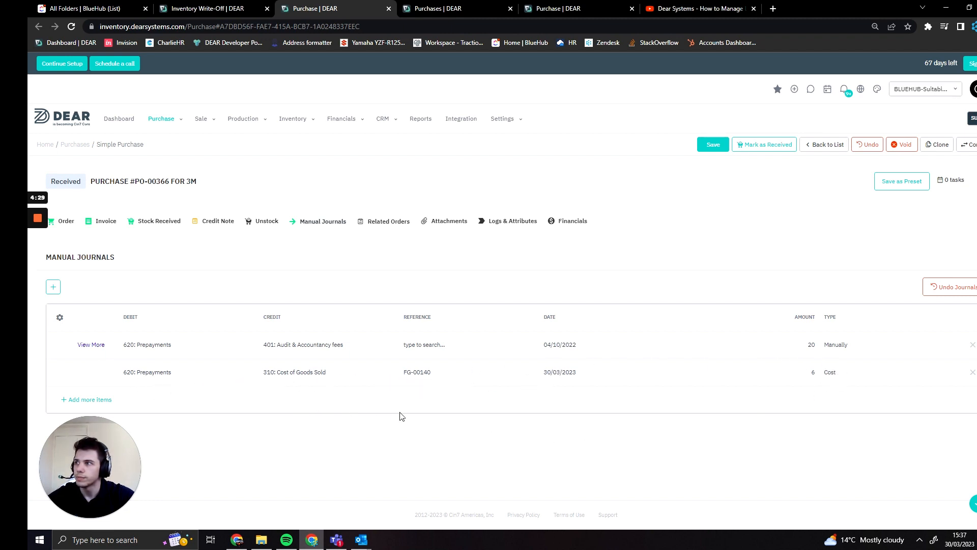
Reopen purchase PO-00366 from the write-off's note link and review its manual journals again.
click(244, 7)
click(697, 250)
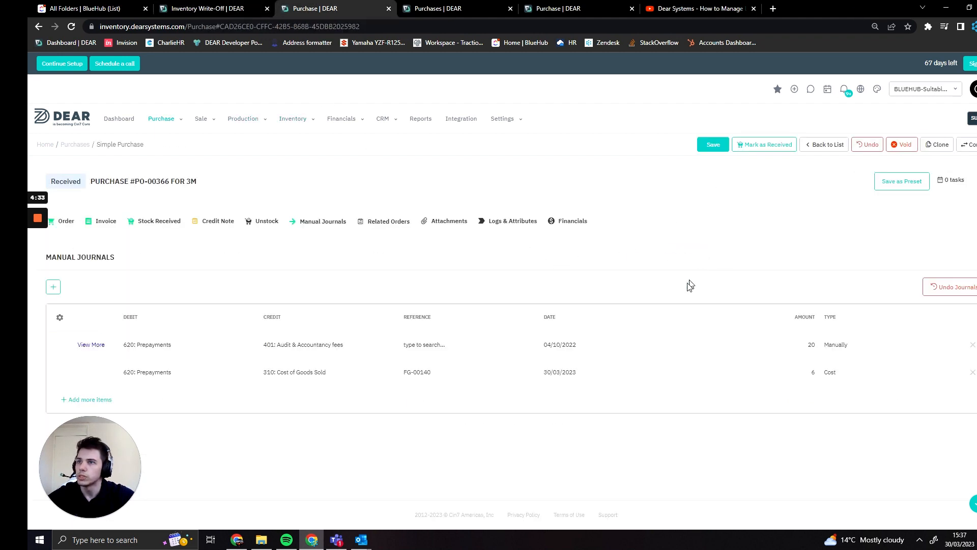
click(199, 5)
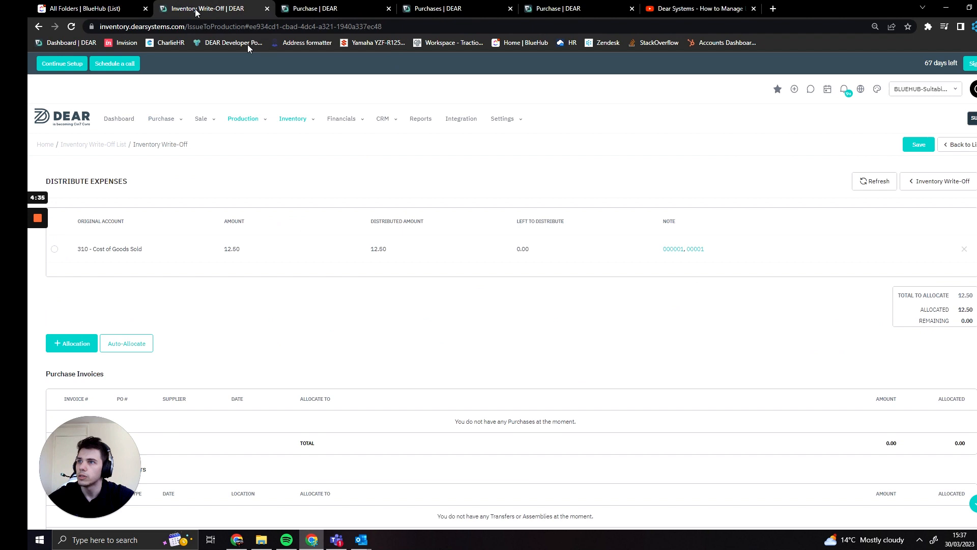
click(673, 253)
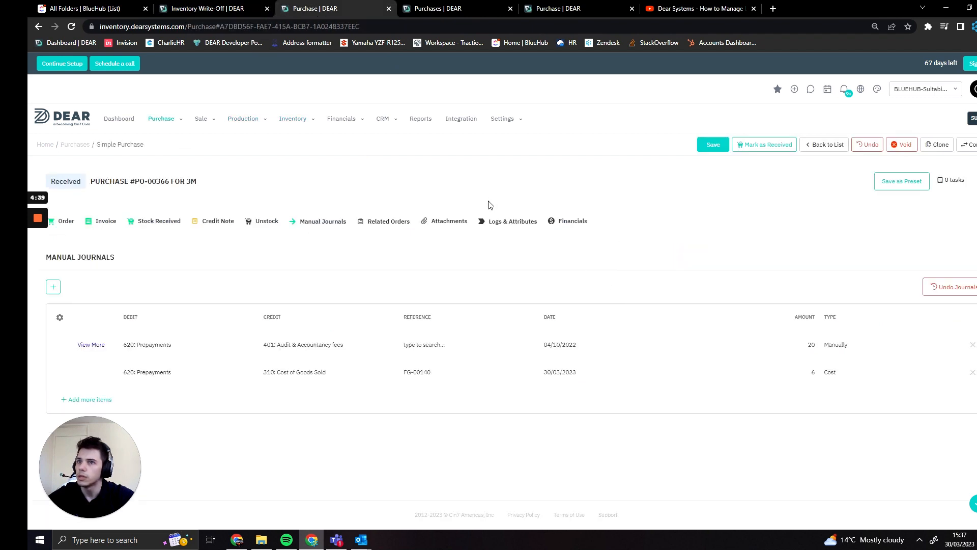
click(389, 9)
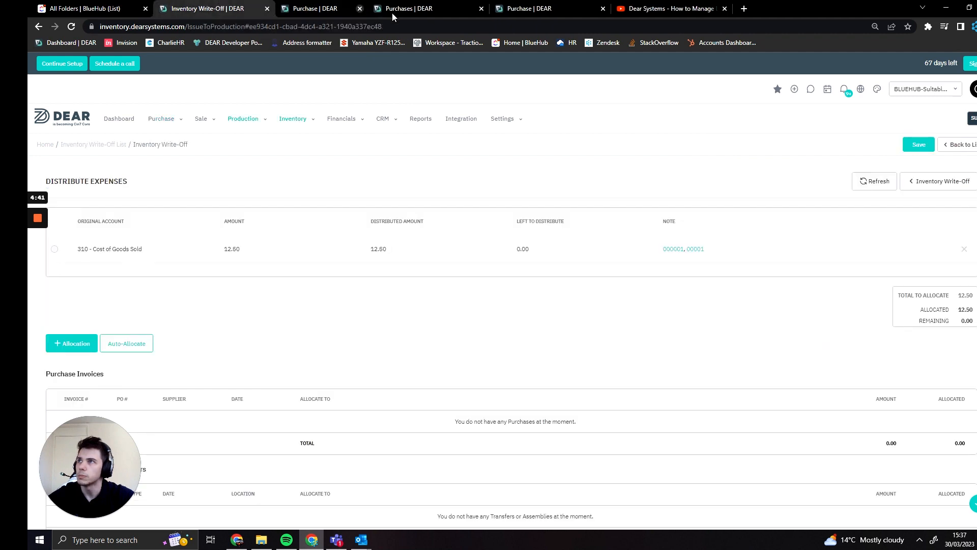
click(672, 249)
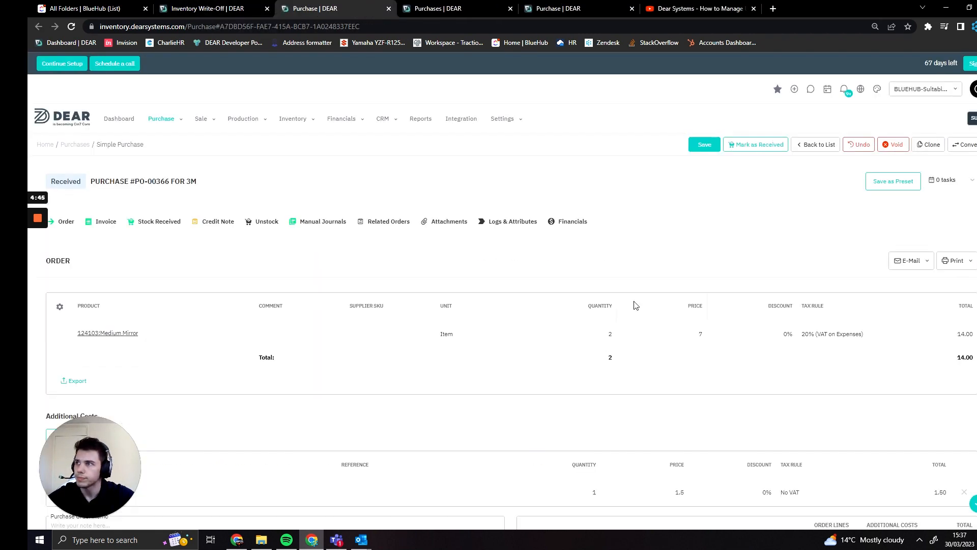
scroll(633, 305, down, 3)
scroll(596, 306, up, 3)
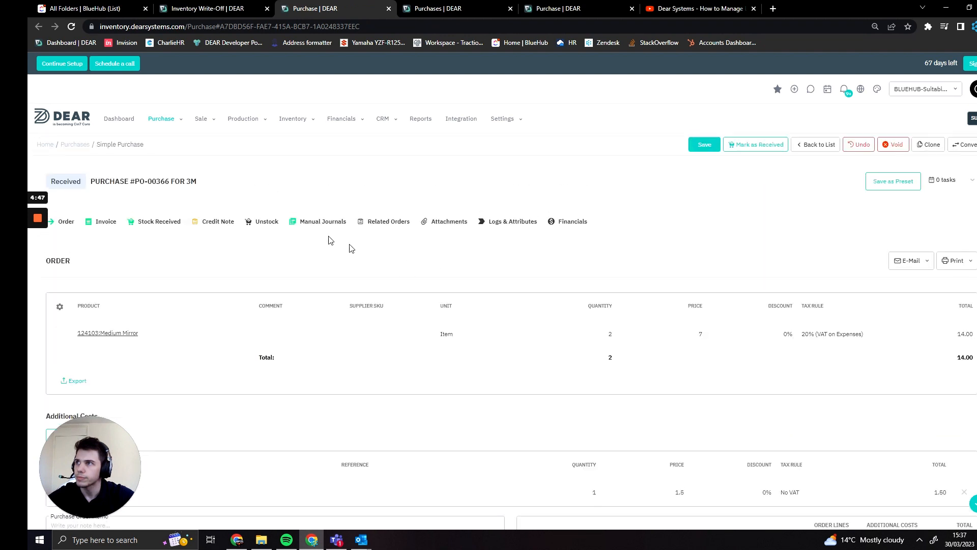
click(296, 219)
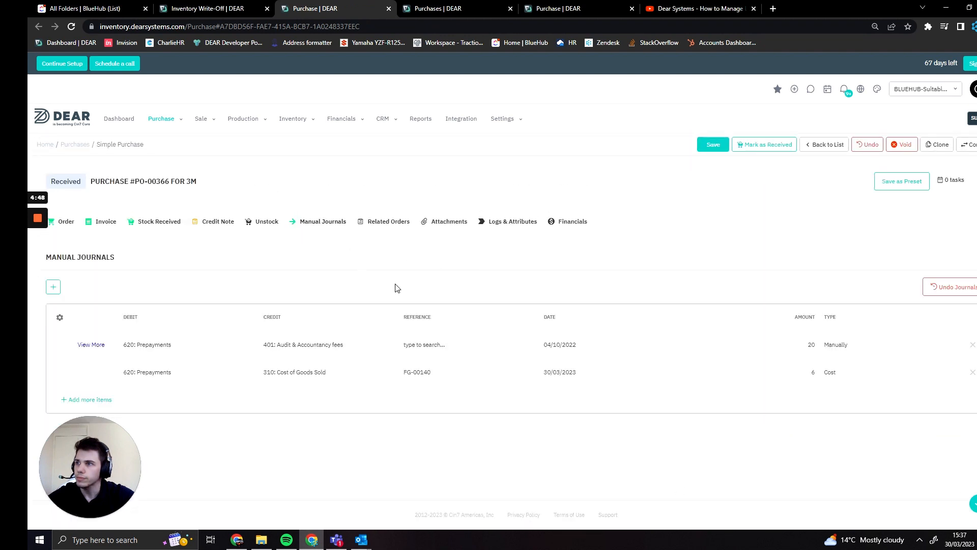
Open the linked purchase PO-00542 from the write-off note and view its manual journals.
click(389, 8)
click(693, 248)
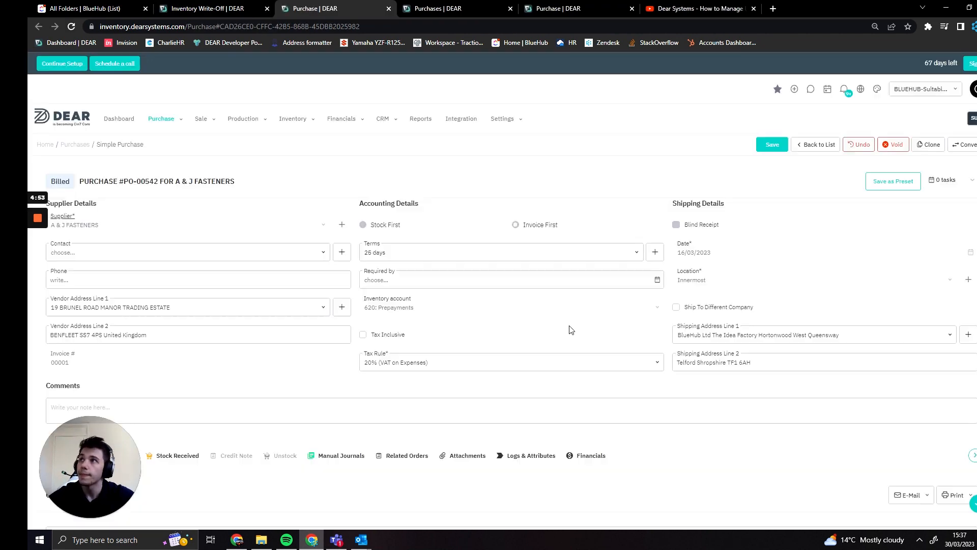
click(337, 224)
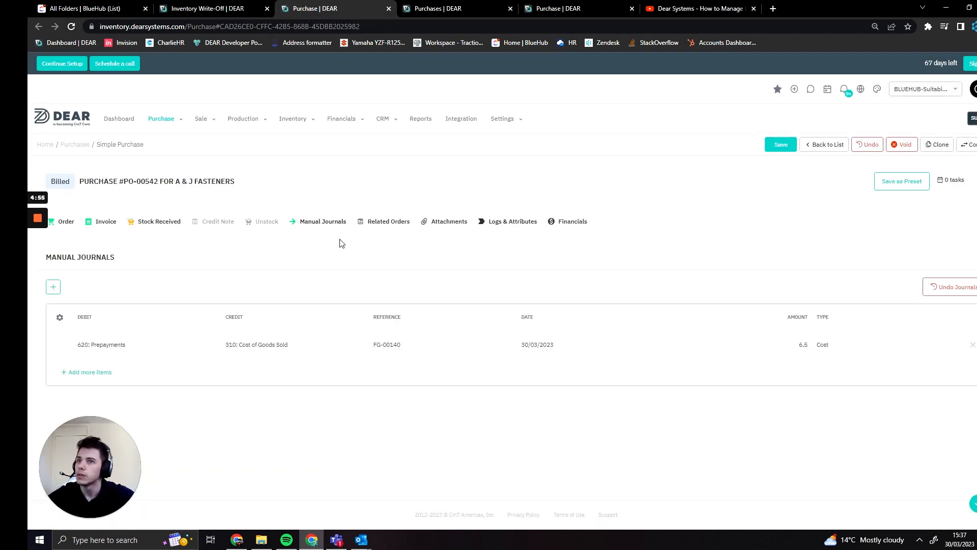